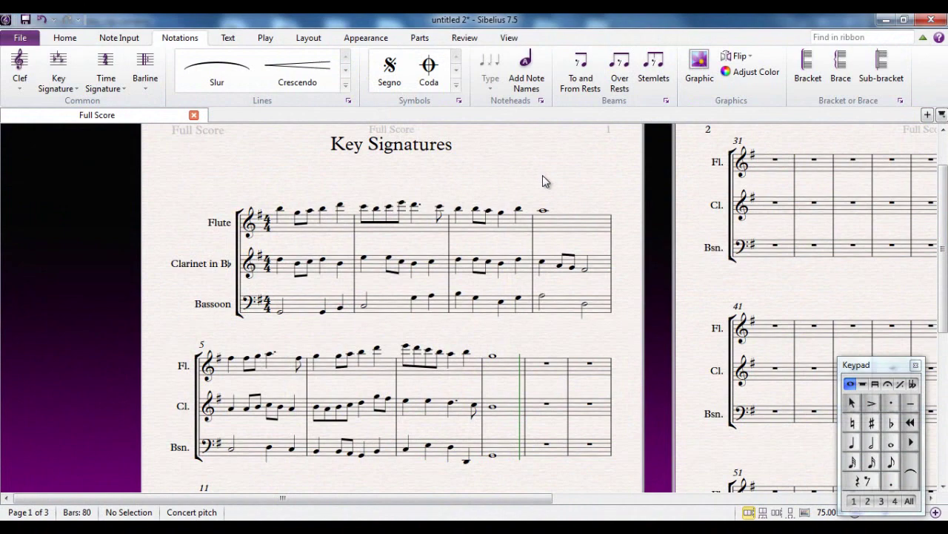
Add a Bb major key change at the barline after bar 15, then undo it
drag(565, 185, 562, 161)
scroll(617, 356, down, 3)
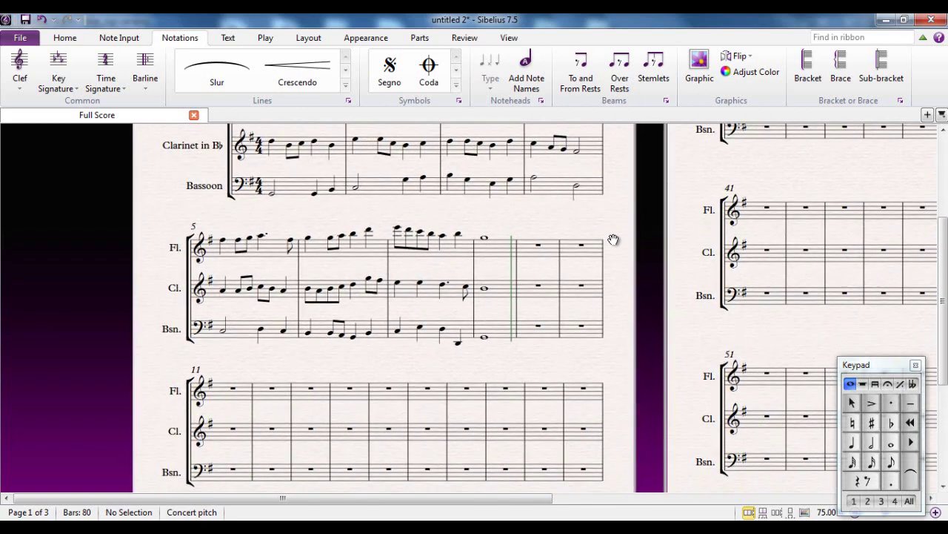
scroll(624, 373, down, 3)
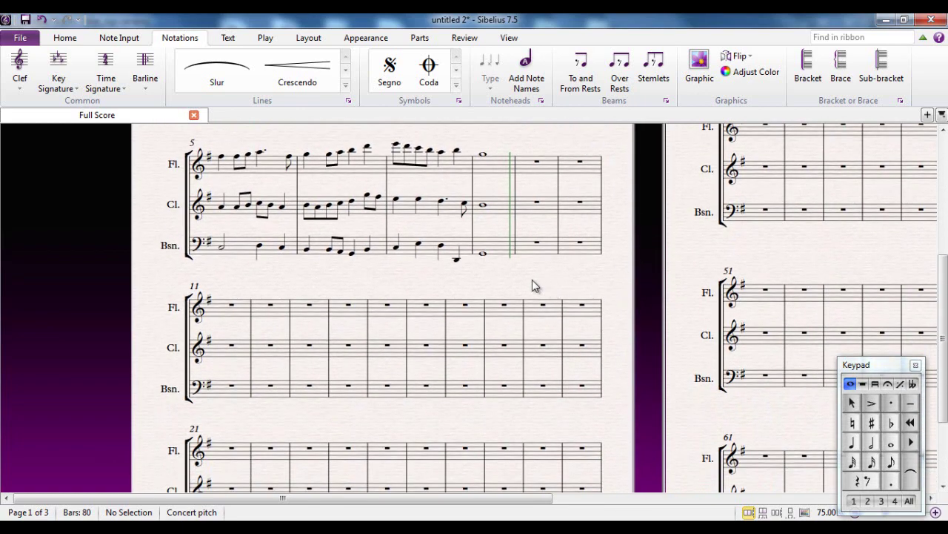
scroll(457, 277, up, 4)
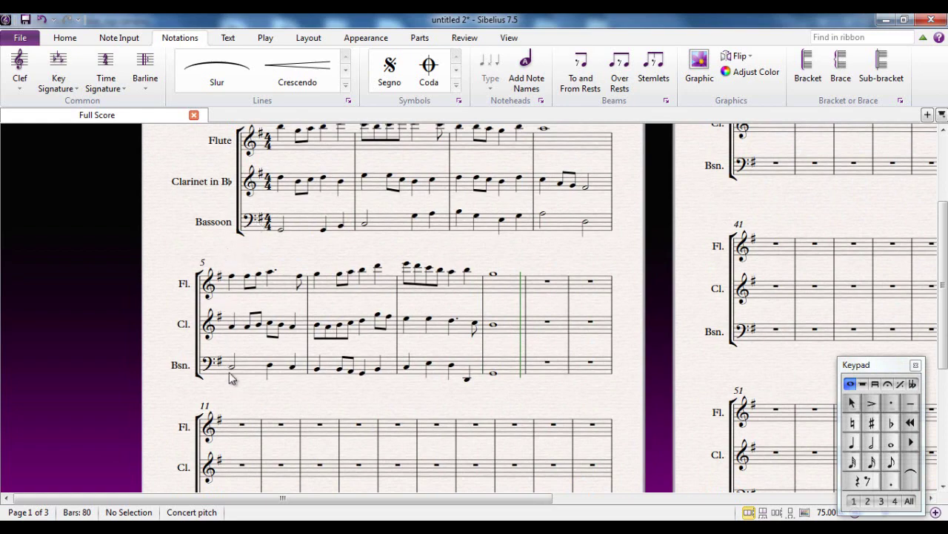
drag(292, 396, 279, 300)
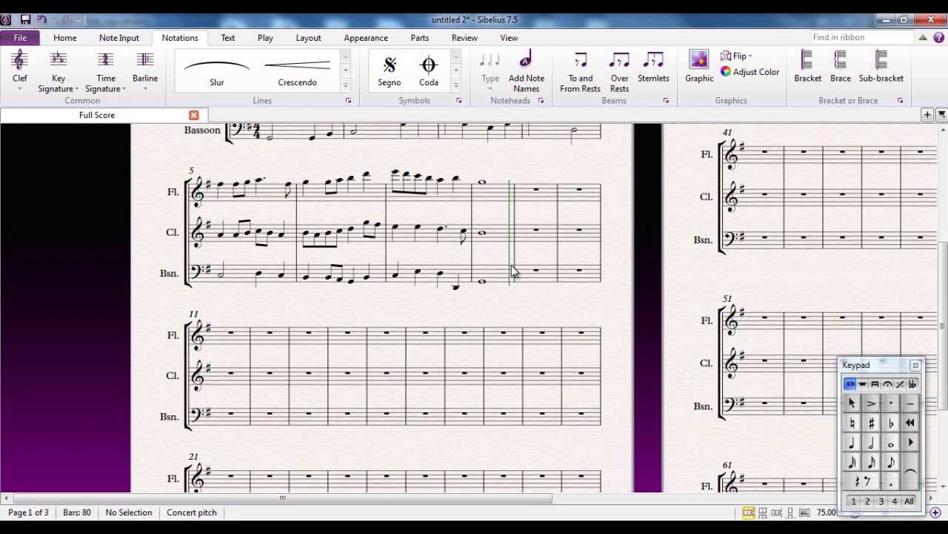
click(406, 362)
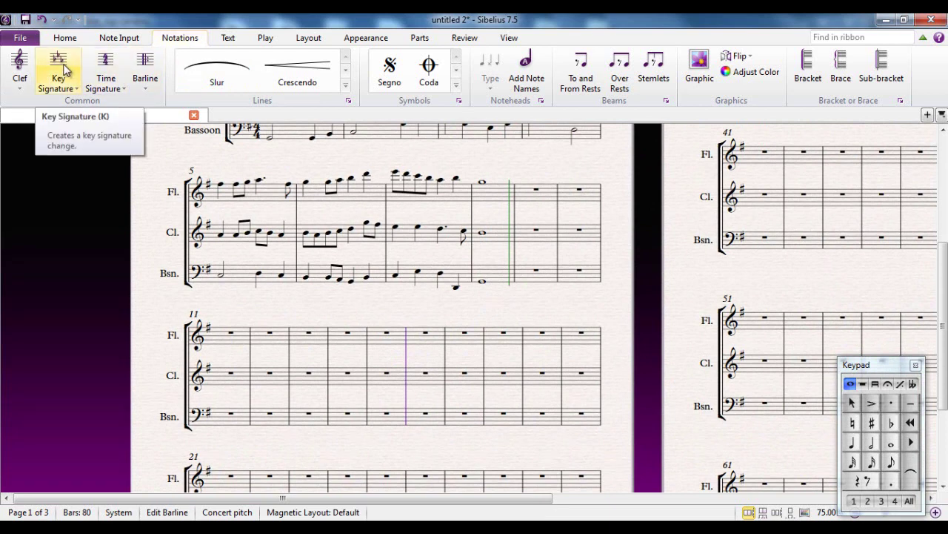
click(65, 71)
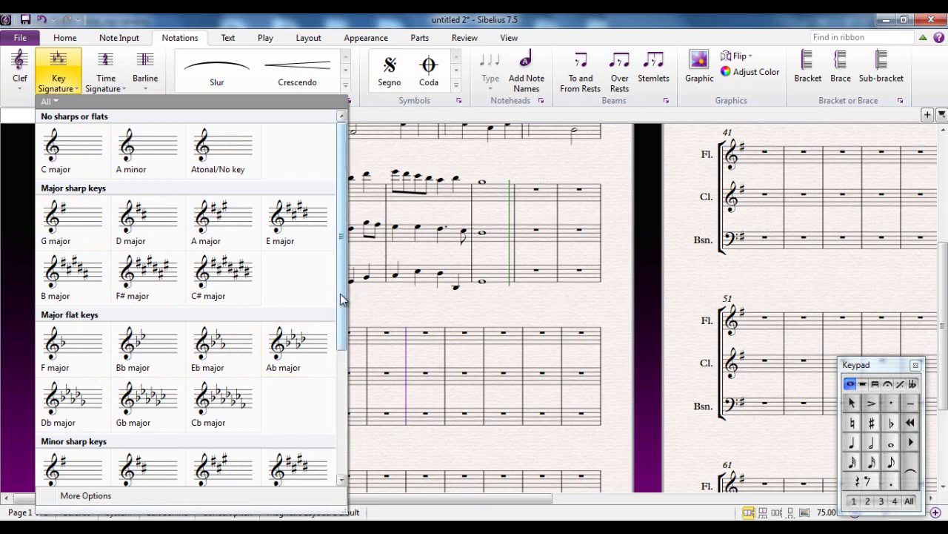
mouse_move(342, 300)
mouse_down()
mouse_move(347, 435)
mouse_move(342, 296)
mouse_up()
click(151, 356)
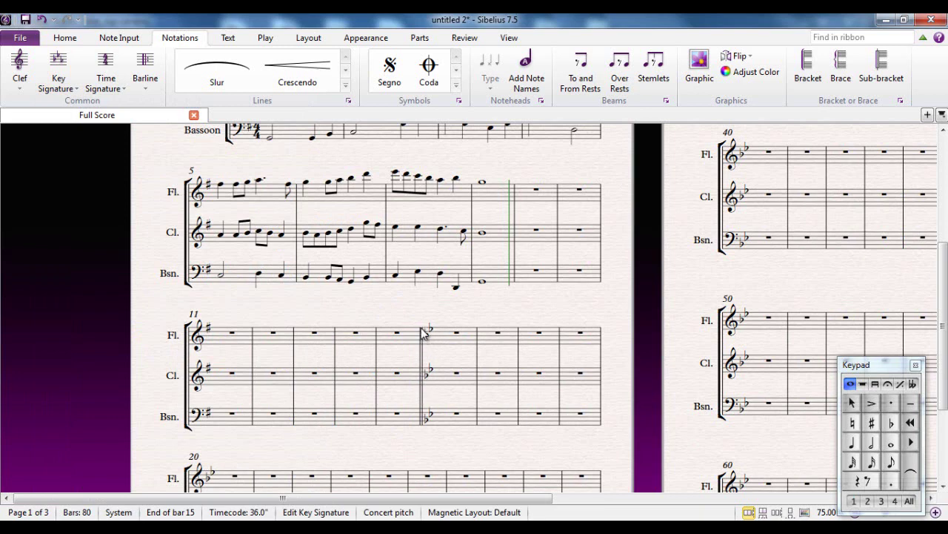
key(Escape)
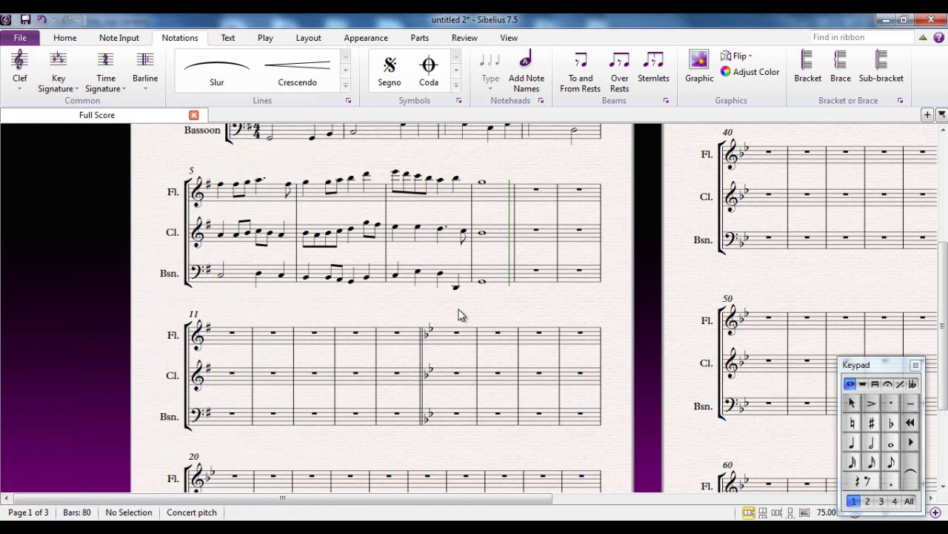
key(ctrl+z)
key(ctrl+z)
key(ctrl+z)
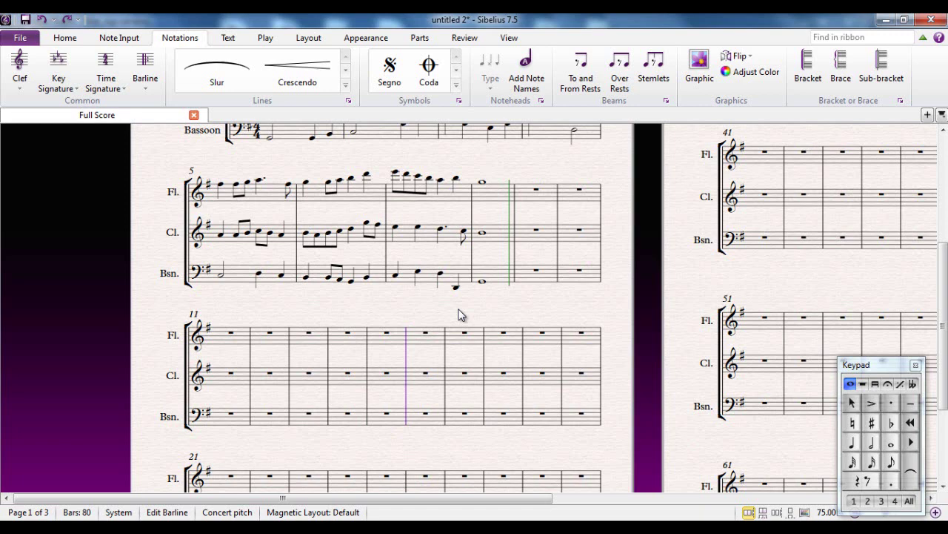
Apply Bb major from the flute's bar 15 rest, then undo it to keep G major
click(459, 314)
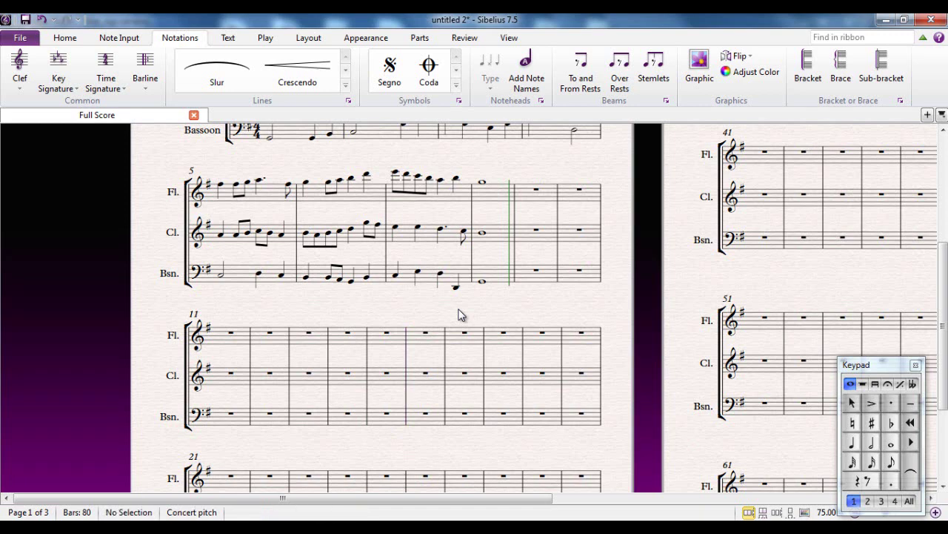
click(379, 344)
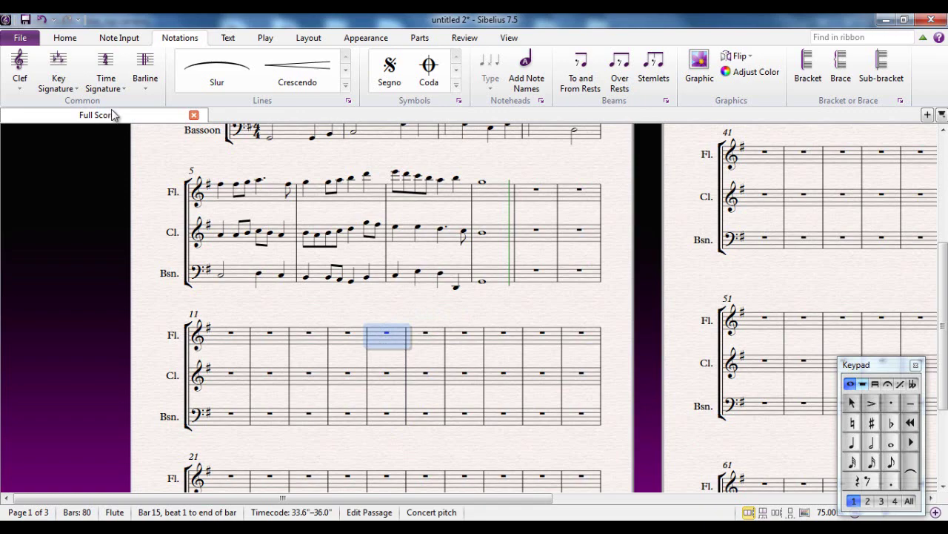
click(64, 78)
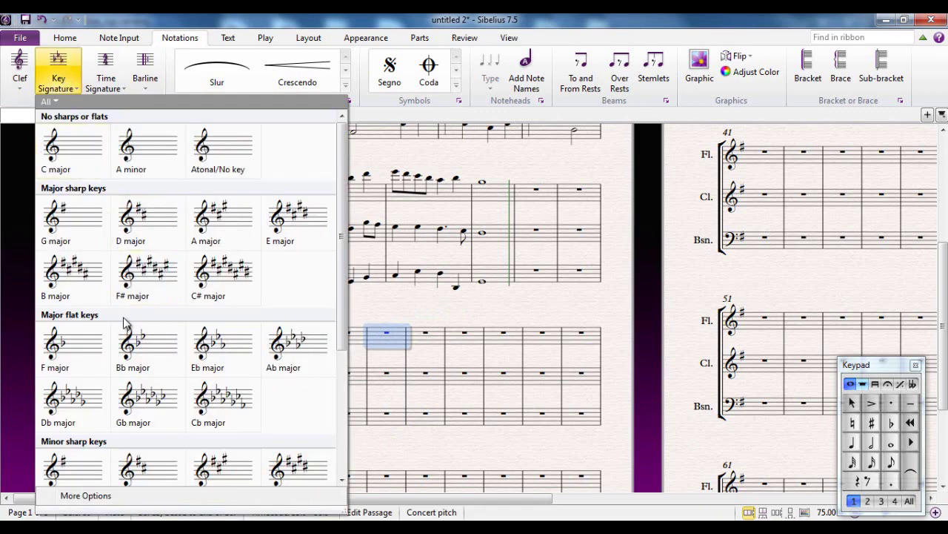
click(147, 354)
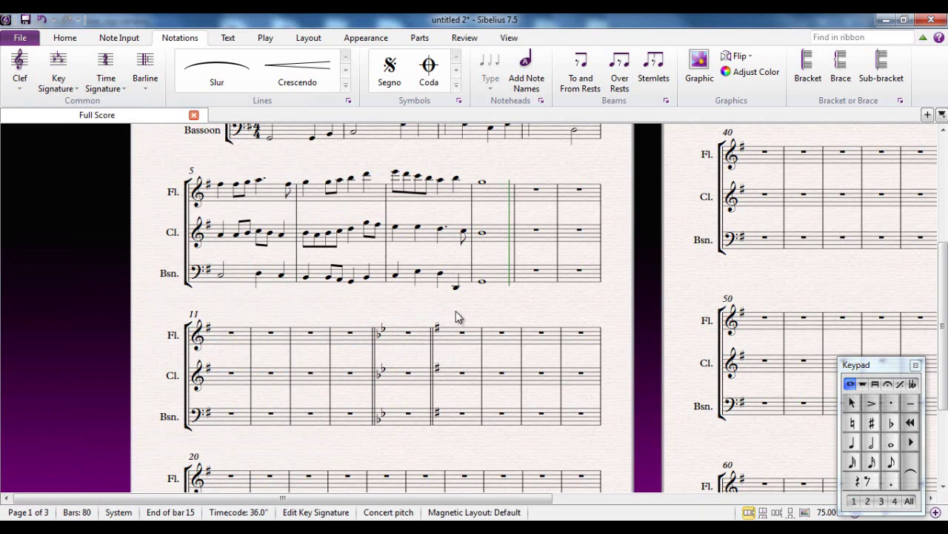
key(ctrl+z)
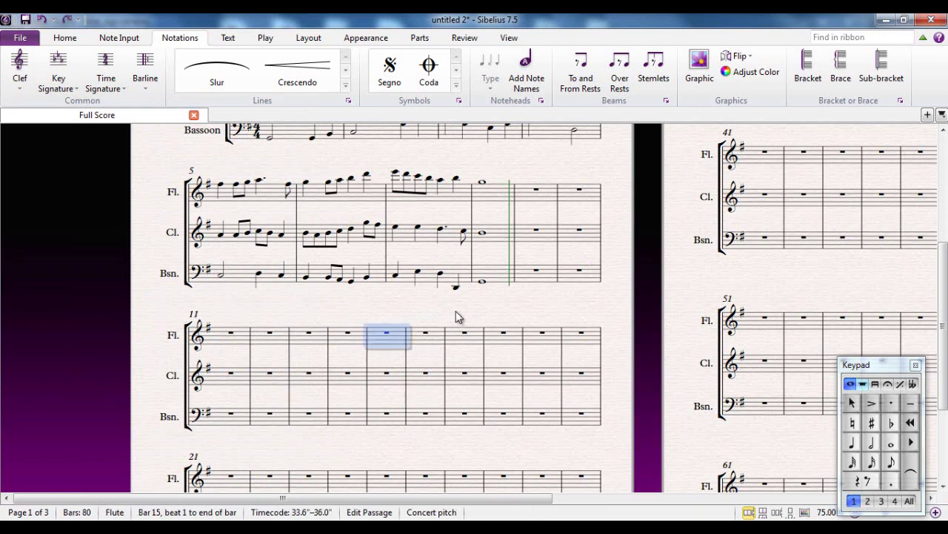
Put flute-selected bars 13–18 into Bb major for all staves, with G major resuming at bar 19
key(Escape)
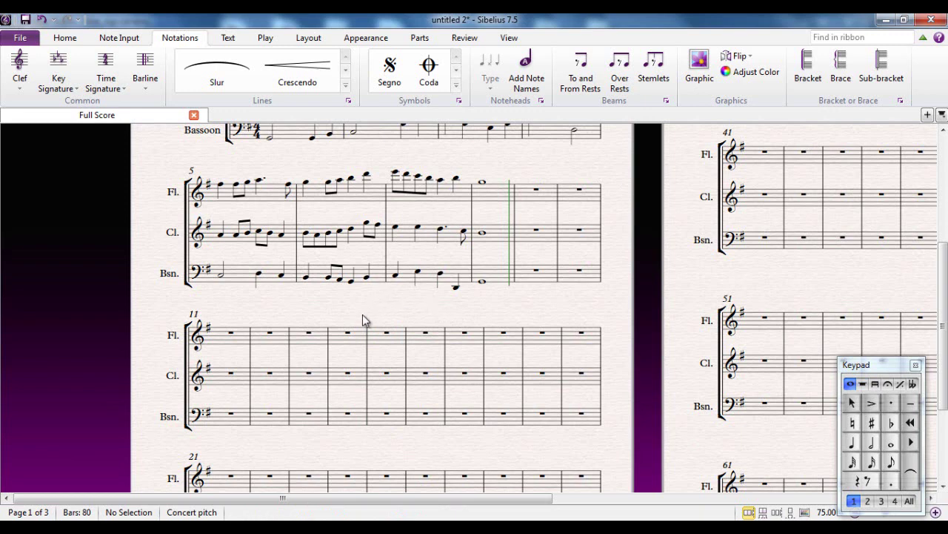
click(318, 336)
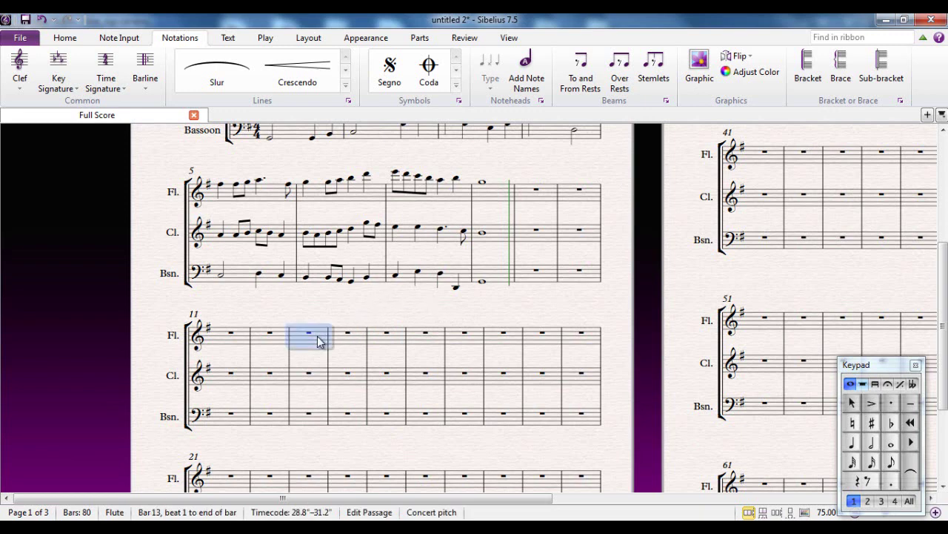
shift+click(500, 346)
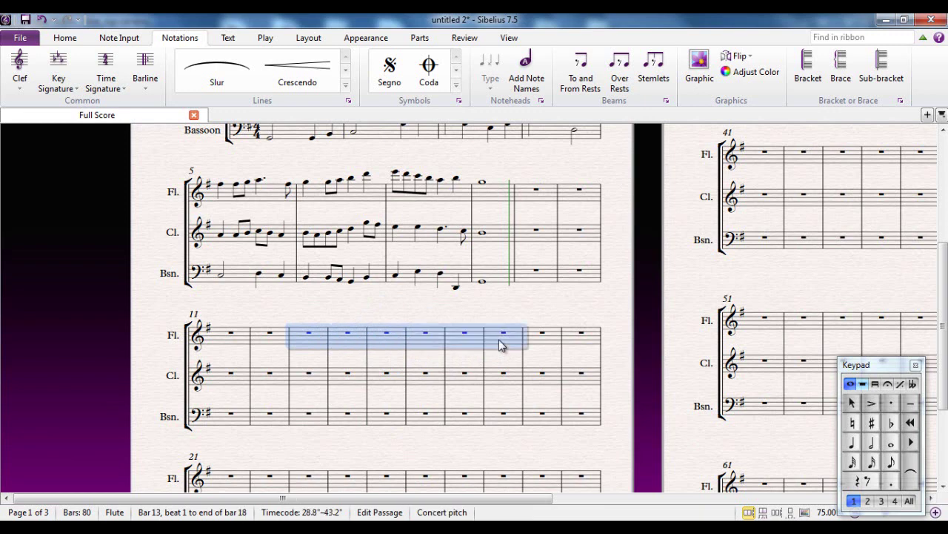
click(63, 81)
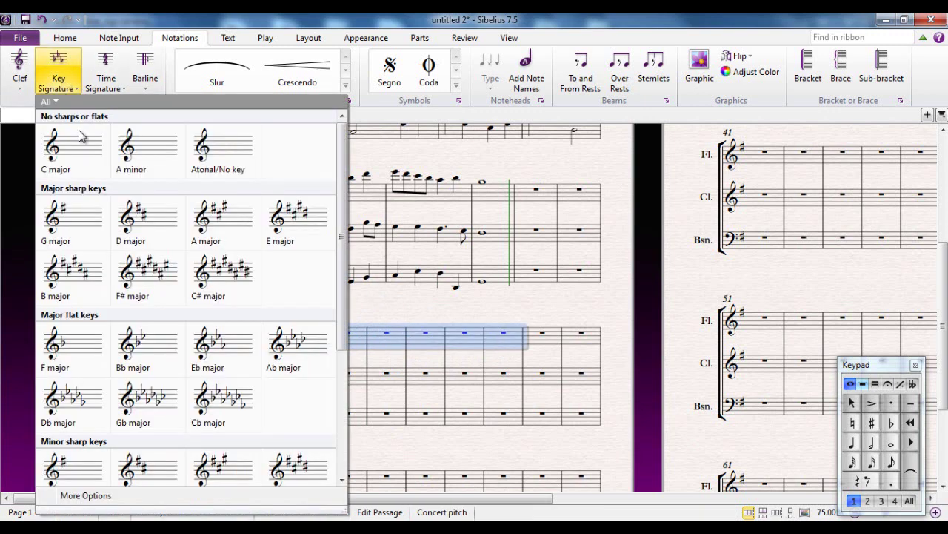
click(158, 350)
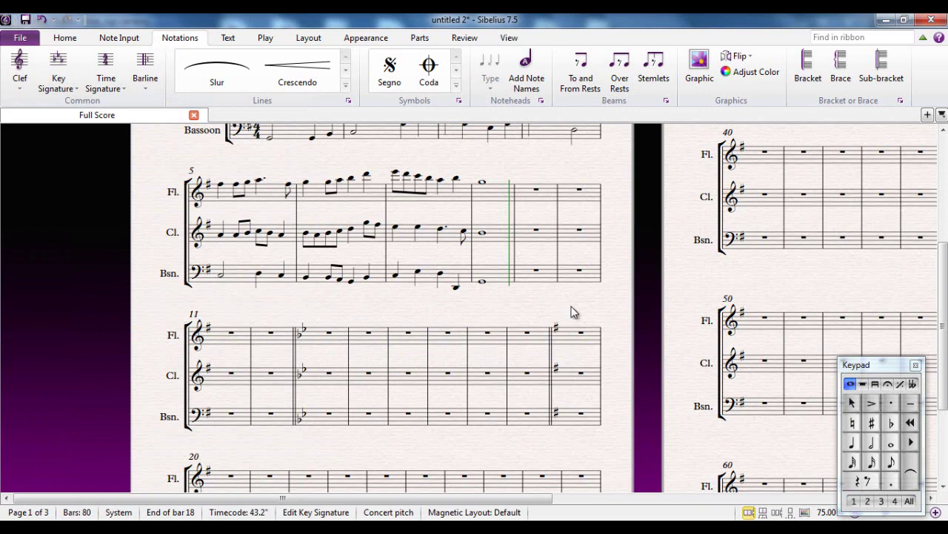
key(Escape)
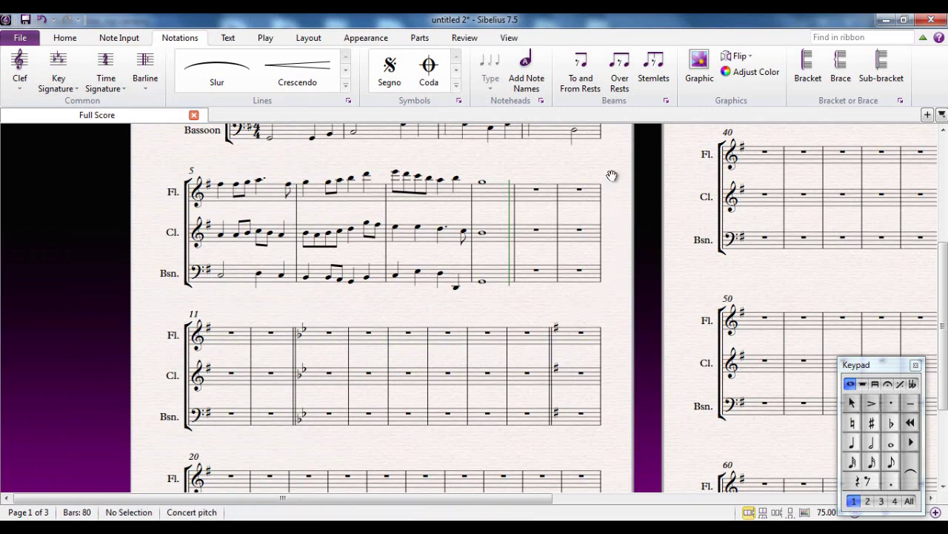
Change bars 5–8 in all three staves to Bb major
drag(612, 176, 618, 328)
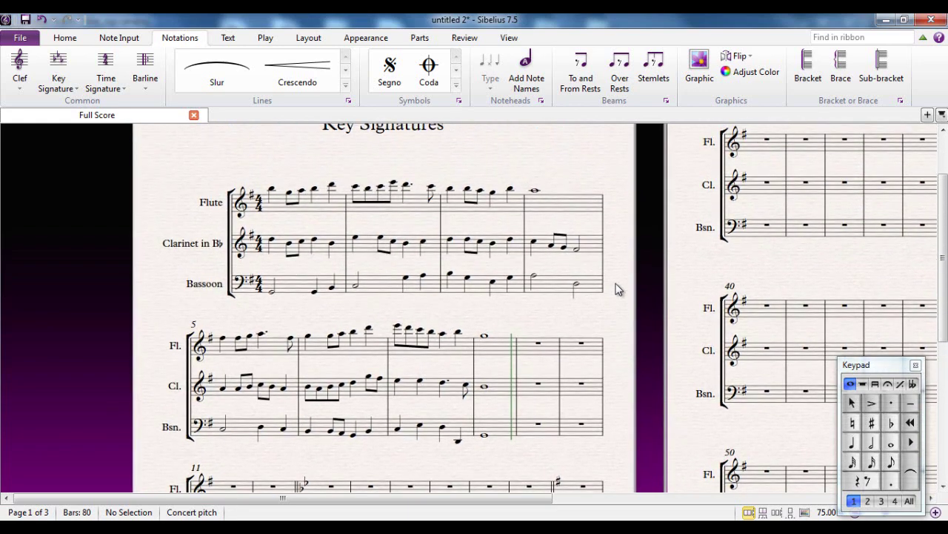
mouse_move(618, 289)
mouse_down()
mouse_move(616, 299)
mouse_move(618, 282)
mouse_up()
drag(621, 320, 616, 254)
drag(621, 294, 621, 248)
drag(621, 208, 619, 301)
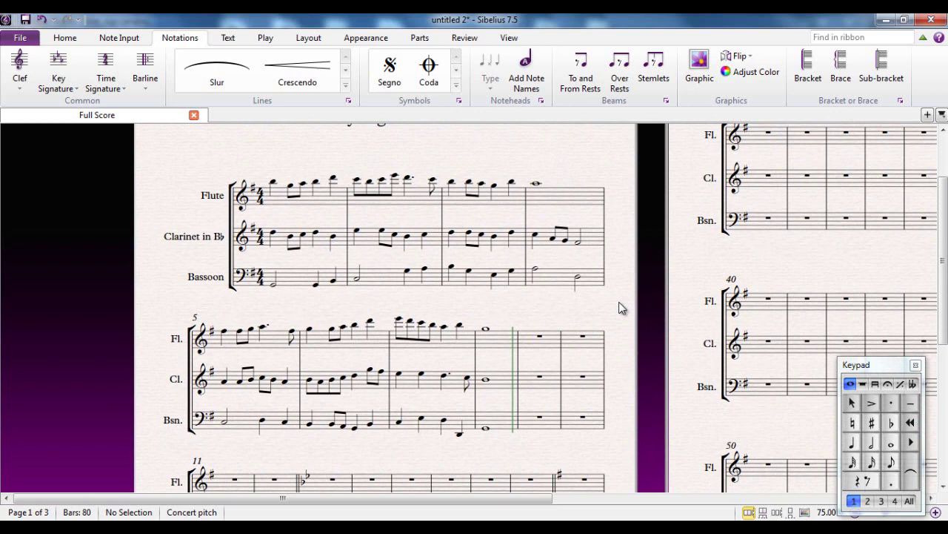
click(272, 346)
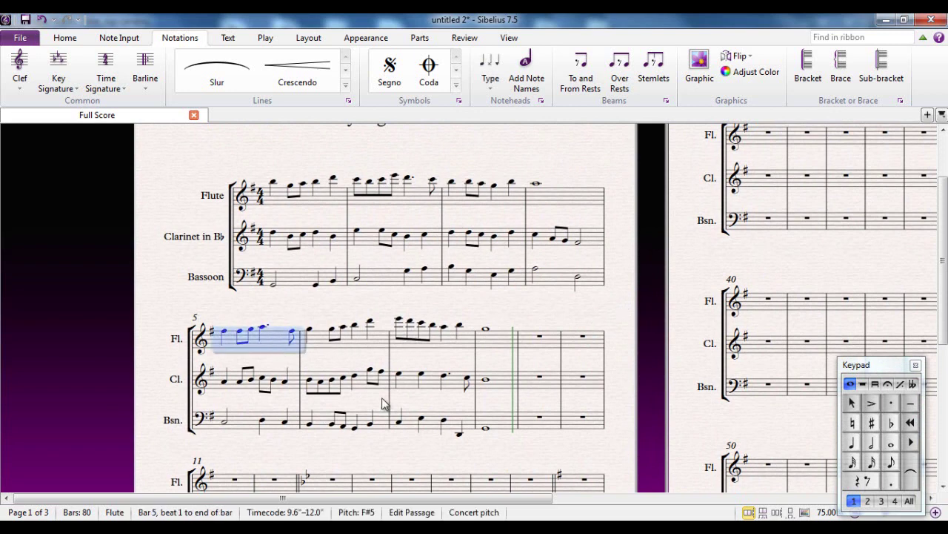
shift+click(502, 429)
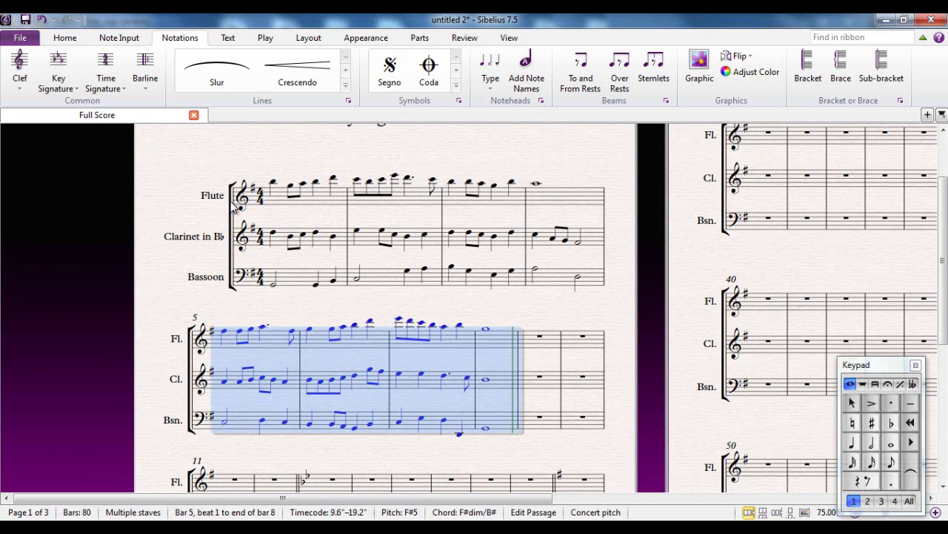
click(65, 83)
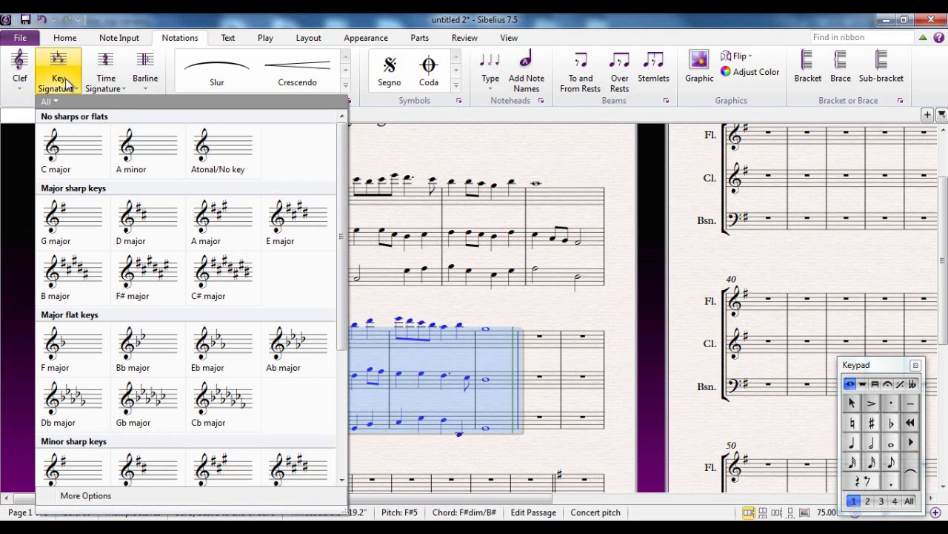
click(156, 353)
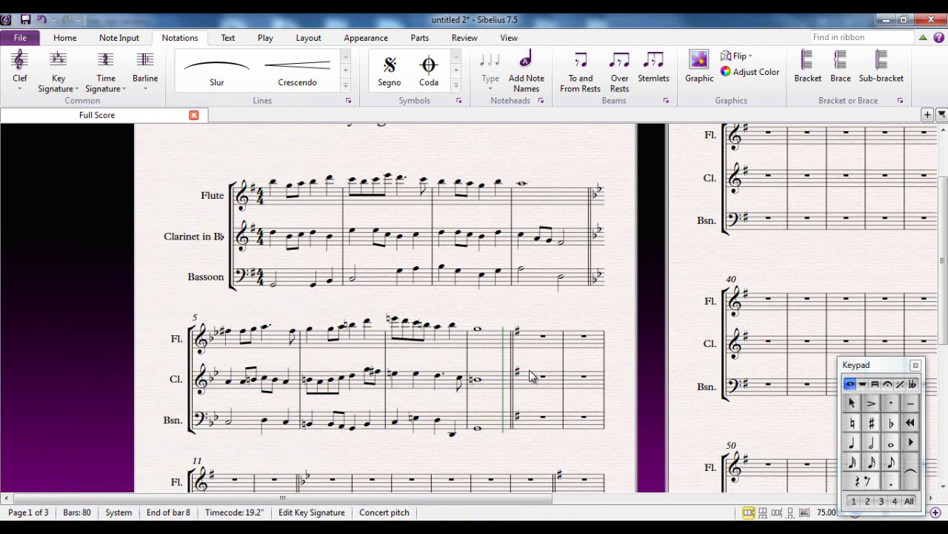
Play the score from the first flute note of bar 5, then stop and zoom out
click(229, 332)
key(p)
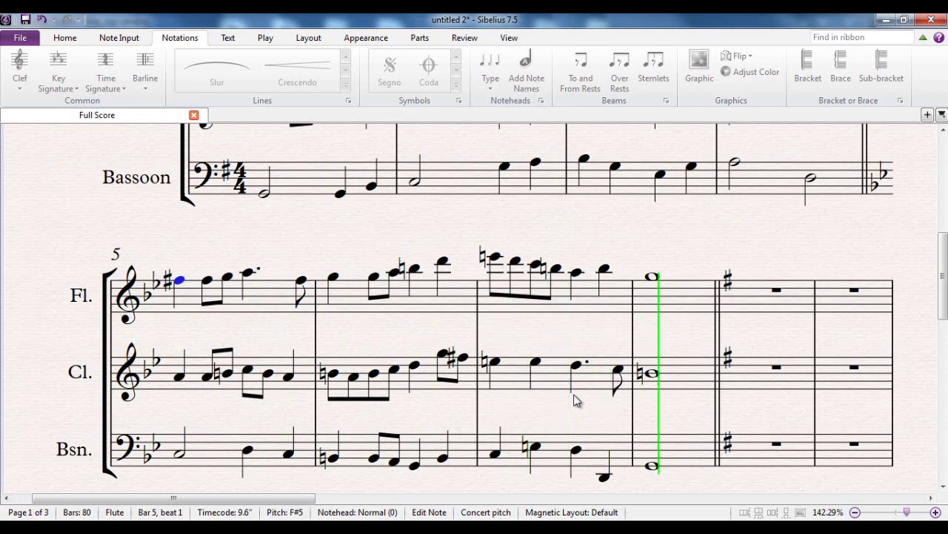
key(Escape)
key(ctrl+minus)
key(ctrl+minus)
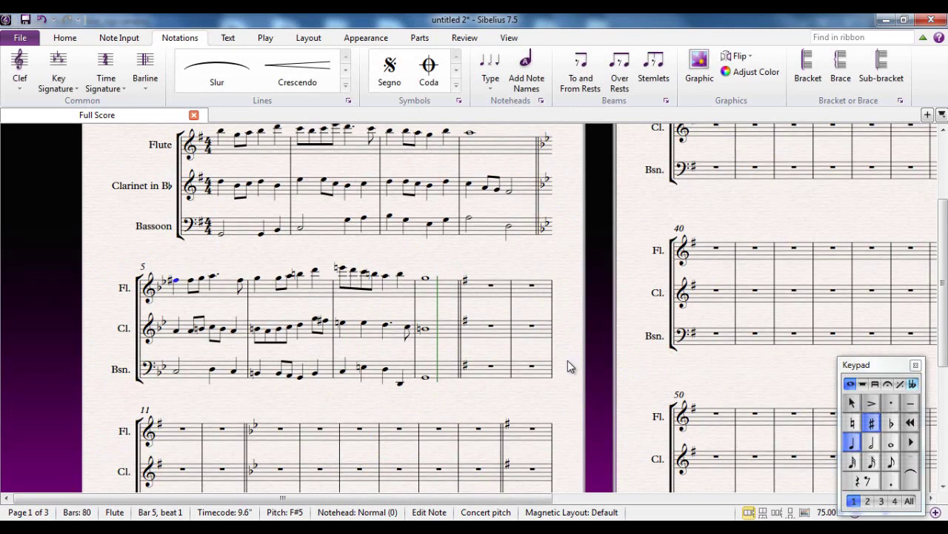
drag(568, 360, 615, 391)
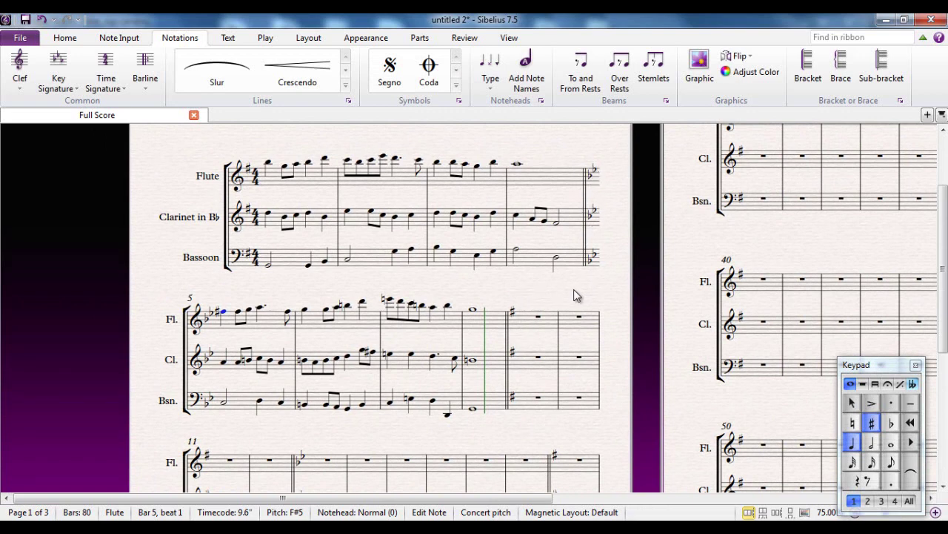
Undo twice so bars 5–8 return to G major, and clear the selection
key(ctrl+z)
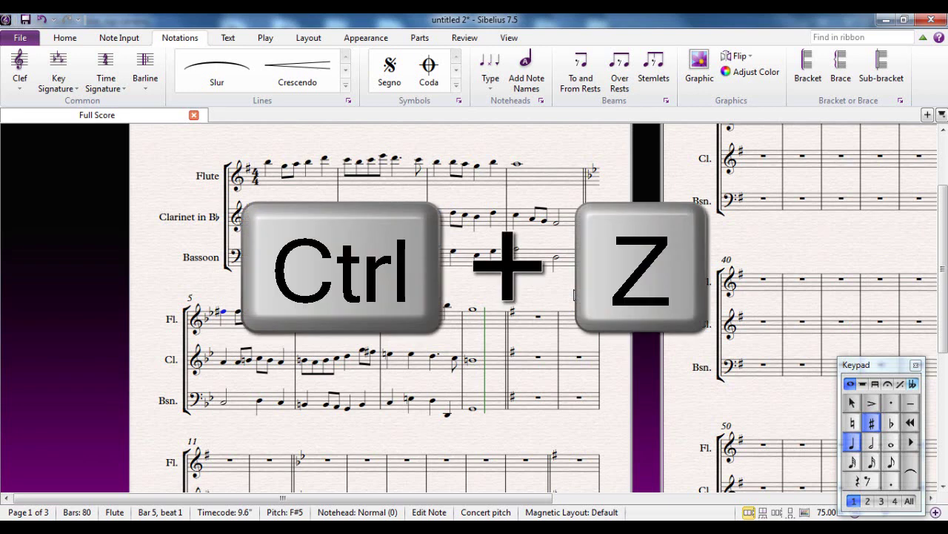
key(ctrl+z)
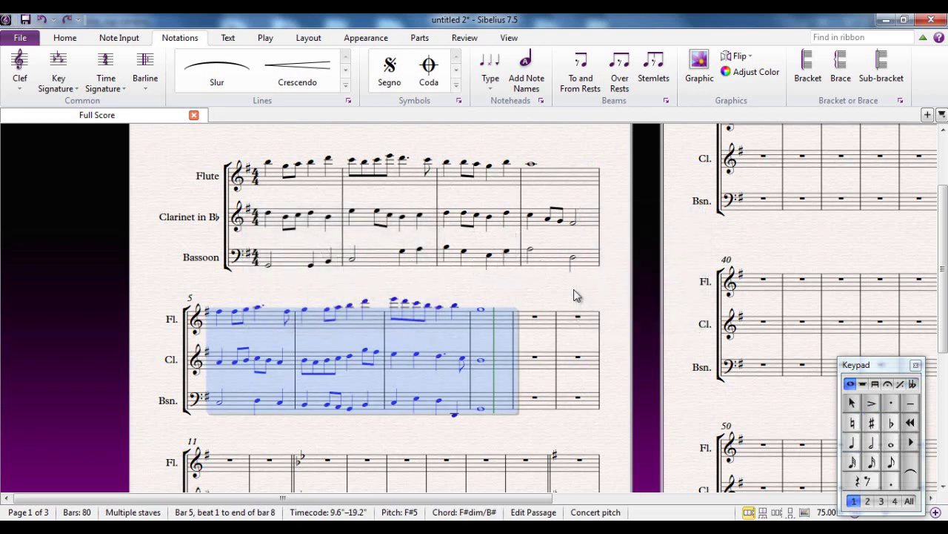
key(Escape)
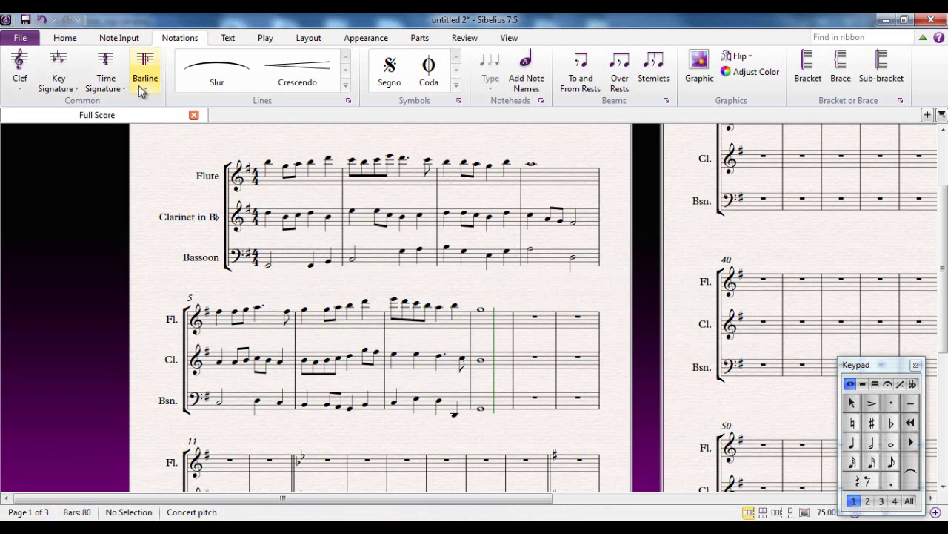
Look over the Home and Notations commands and key signature choices without adding a key
click(64, 39)
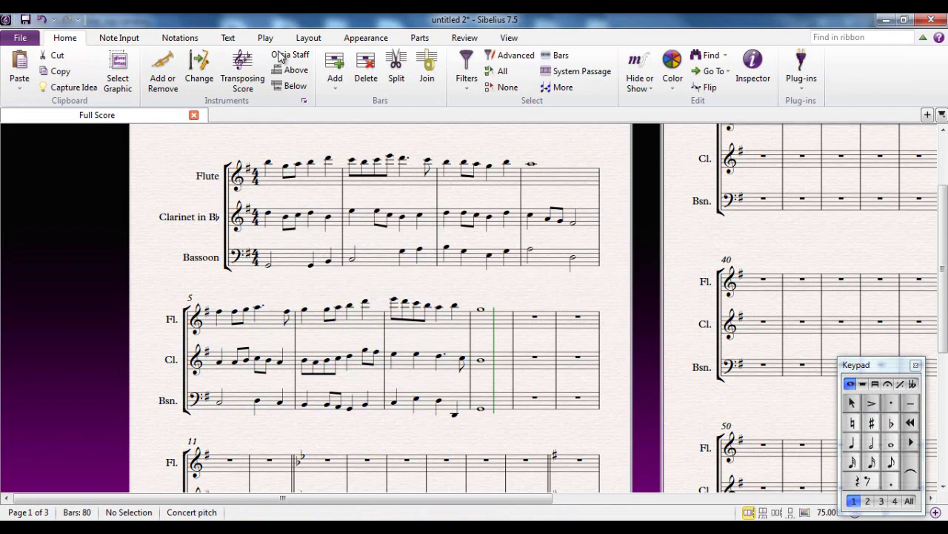
click(182, 39)
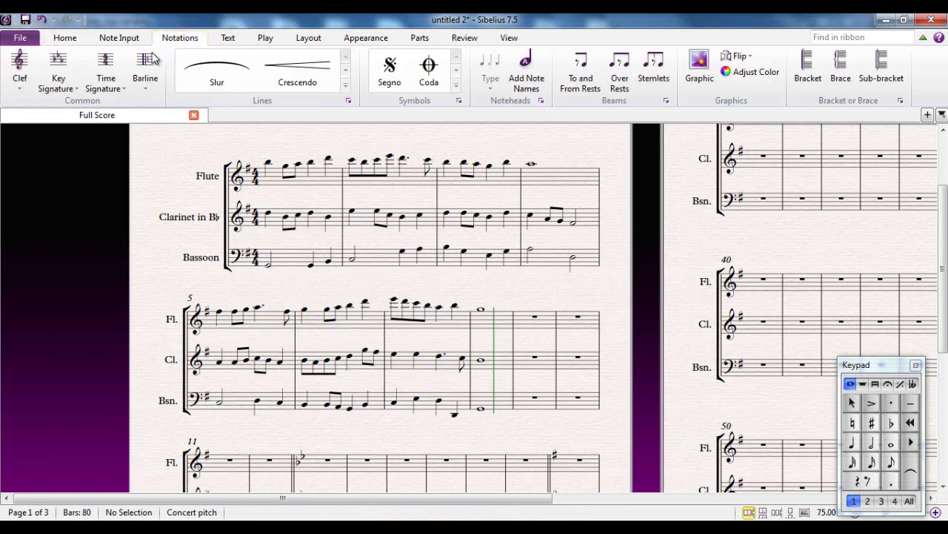
click(65, 68)
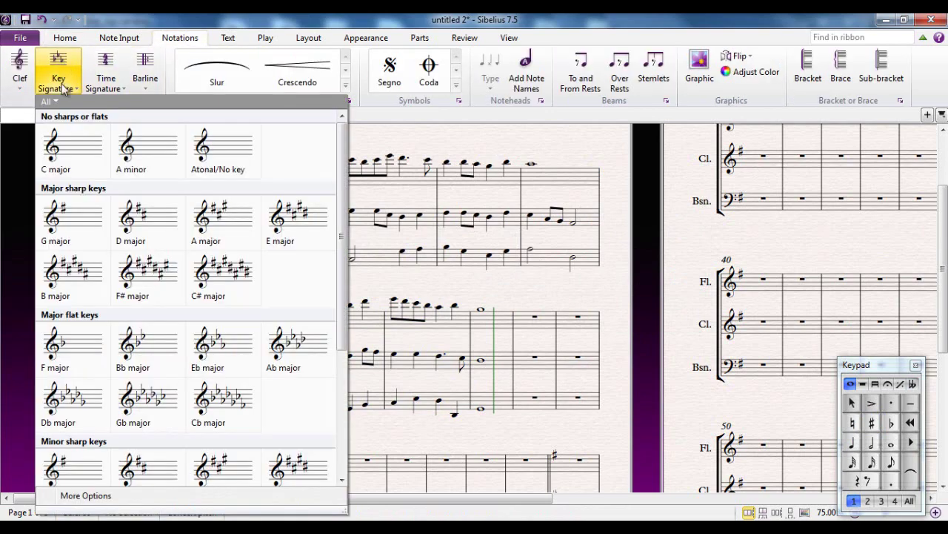
click(439, 139)
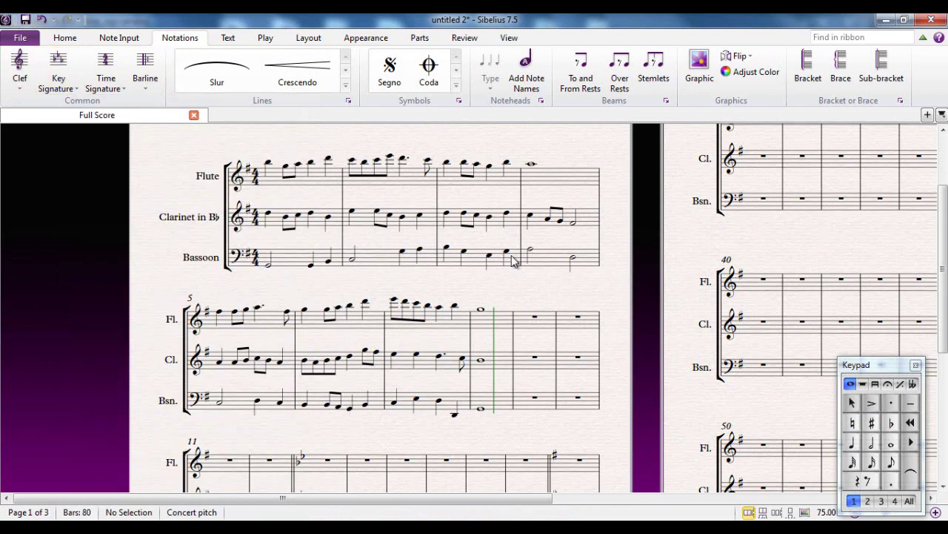
drag(617, 378, 617, 332)
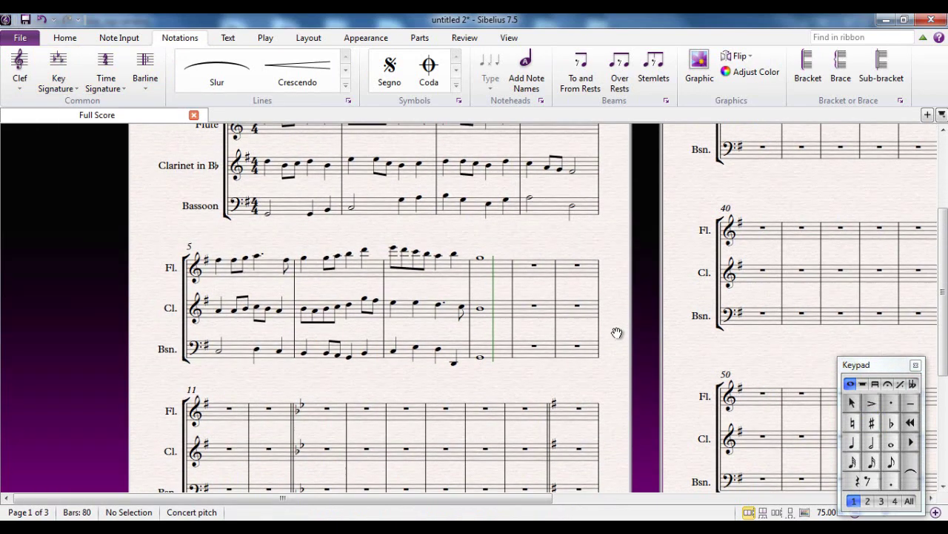
drag(454, 391, 456, 374)
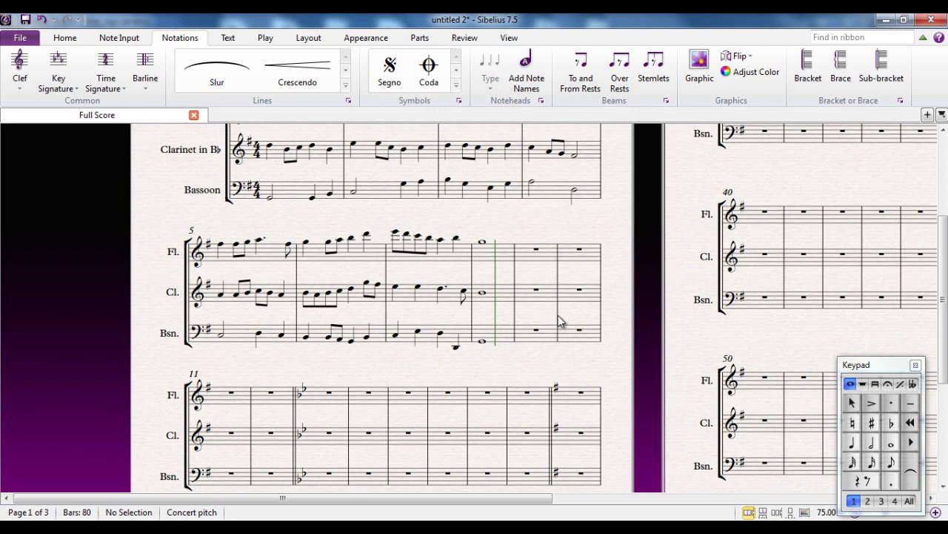
Insert an Eb major key signature at the start of bar 15 using the K shortcut
click(390, 421)
drag(478, 367, 482, 304)
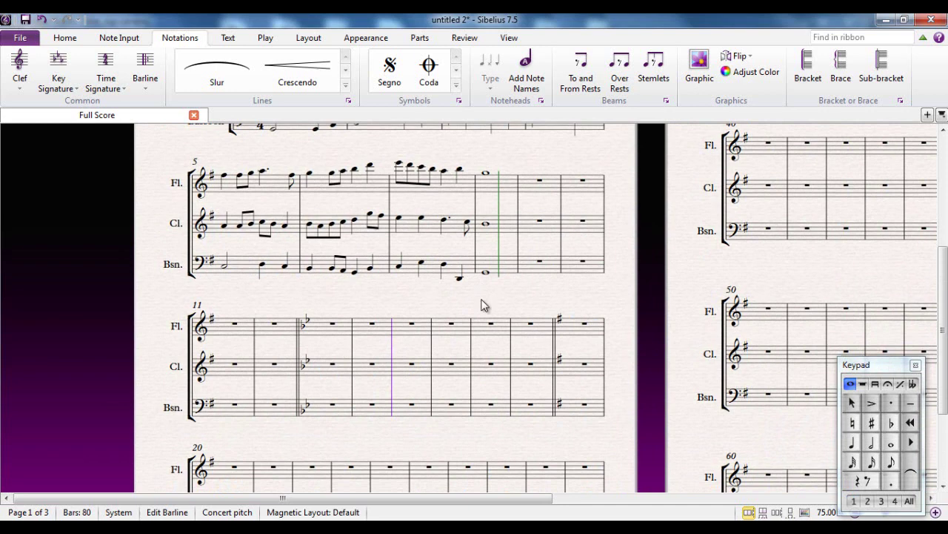
key(k)
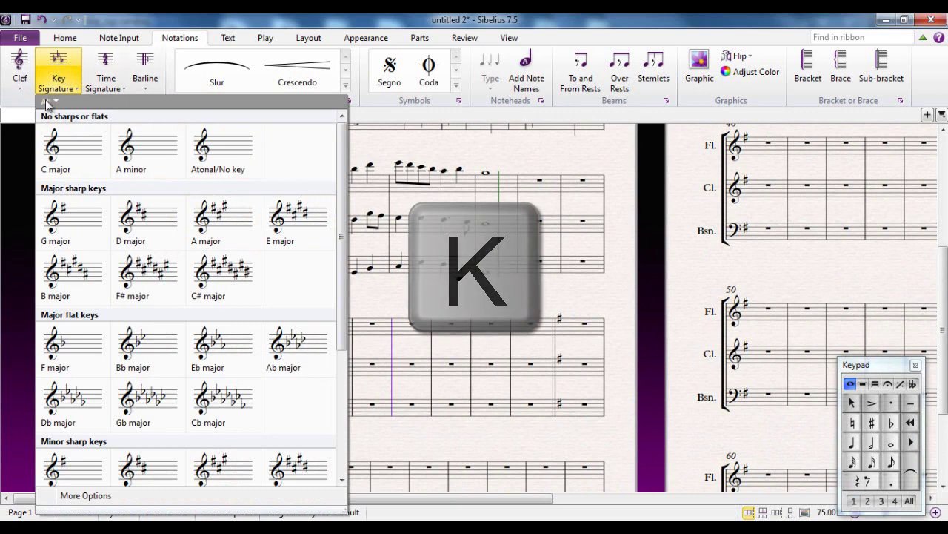
click(308, 39)
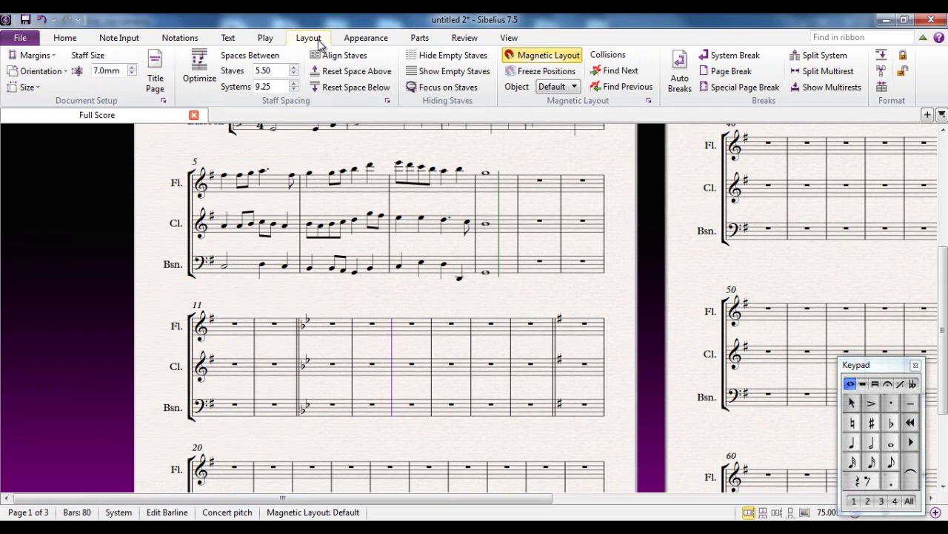
key(k)
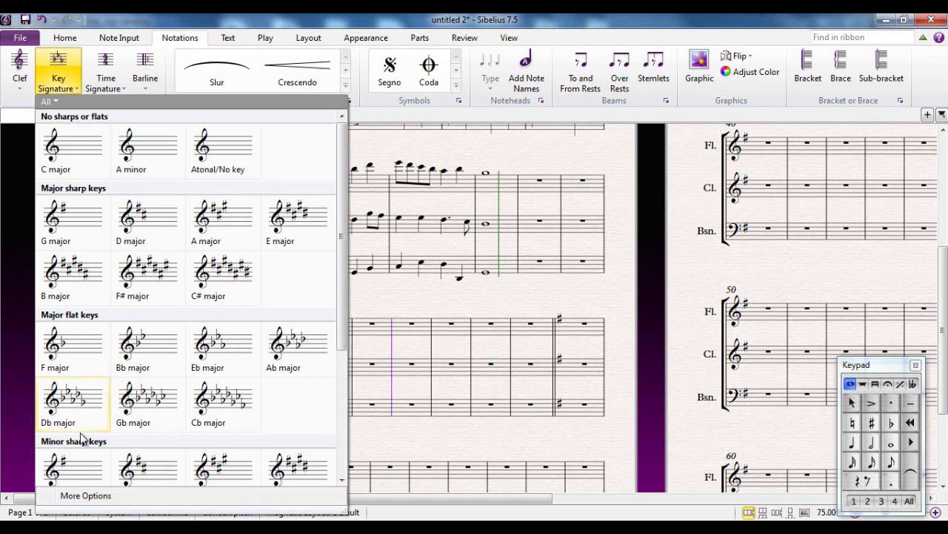
scroll(338, 329, down, 2)
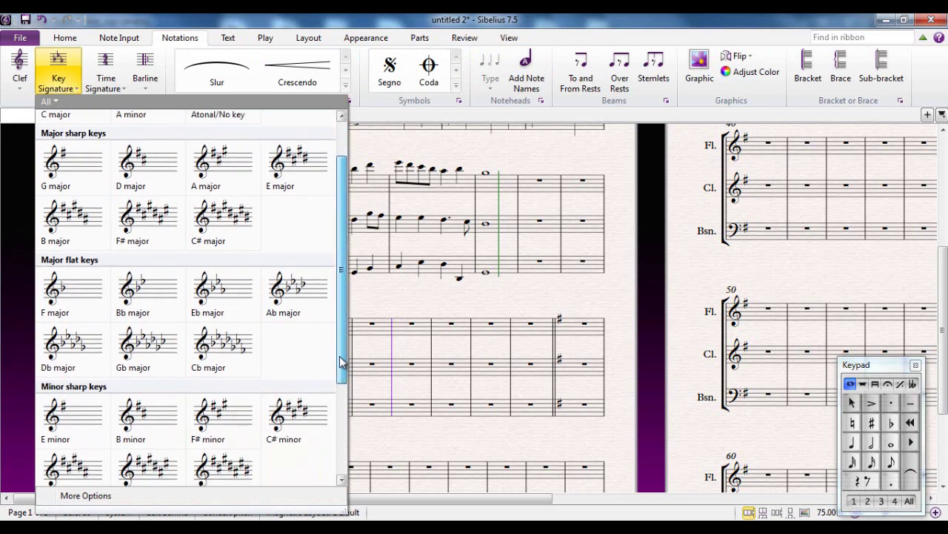
click(210, 299)
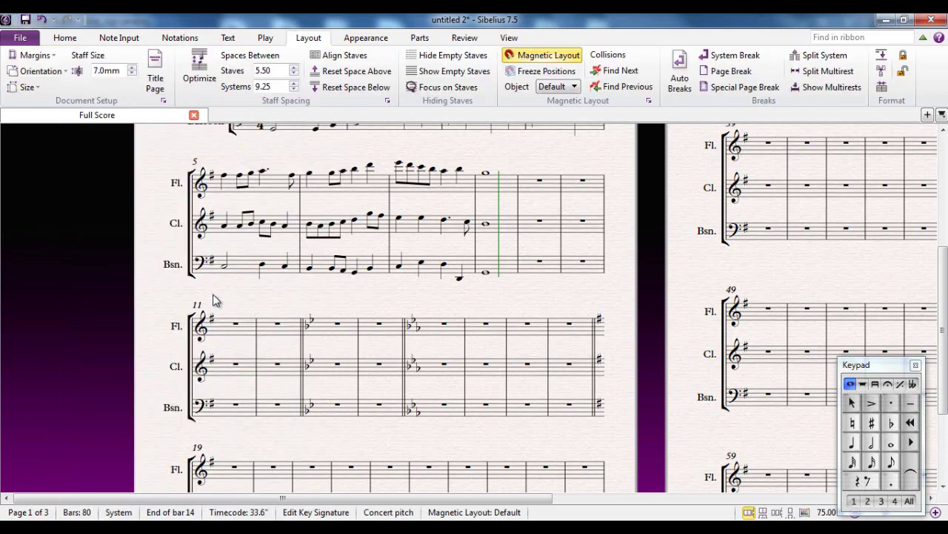
click(411, 335)
key(Escape)
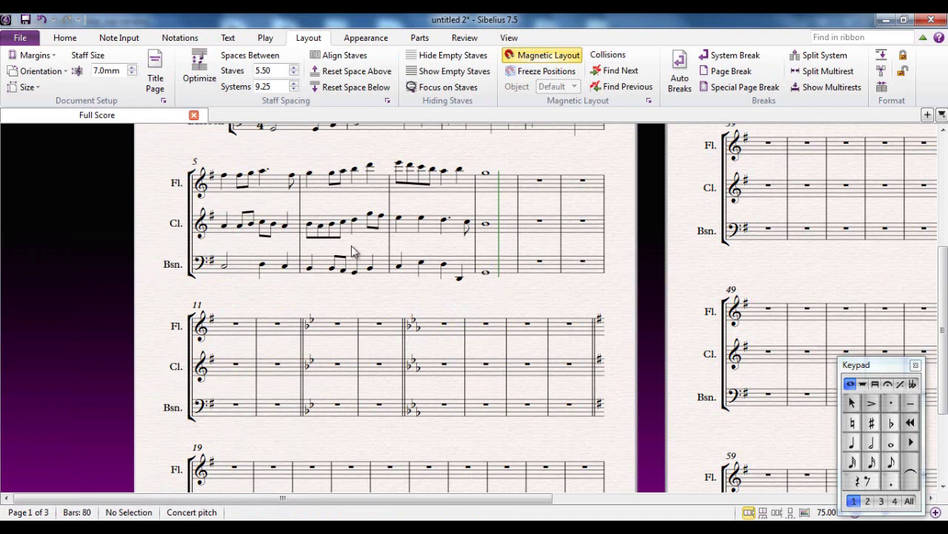
click(178, 41)
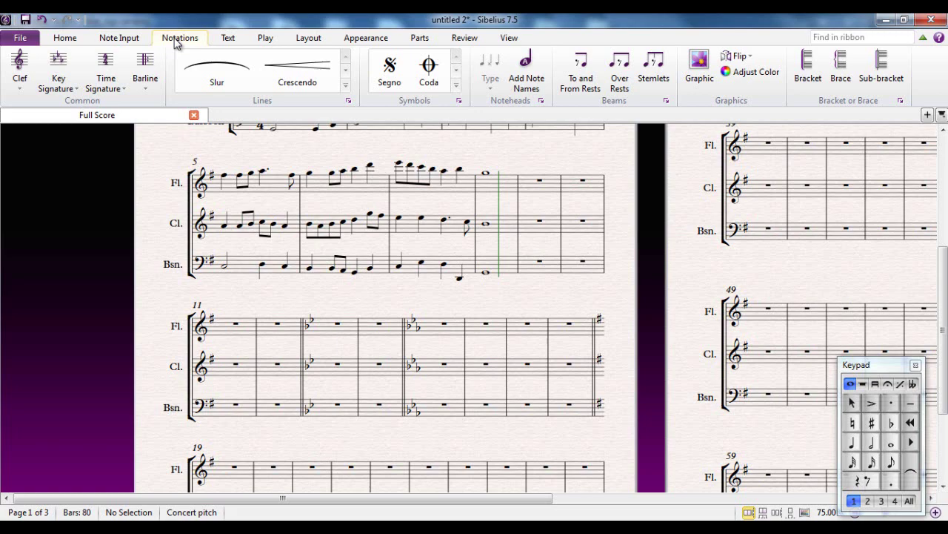
click(71, 89)
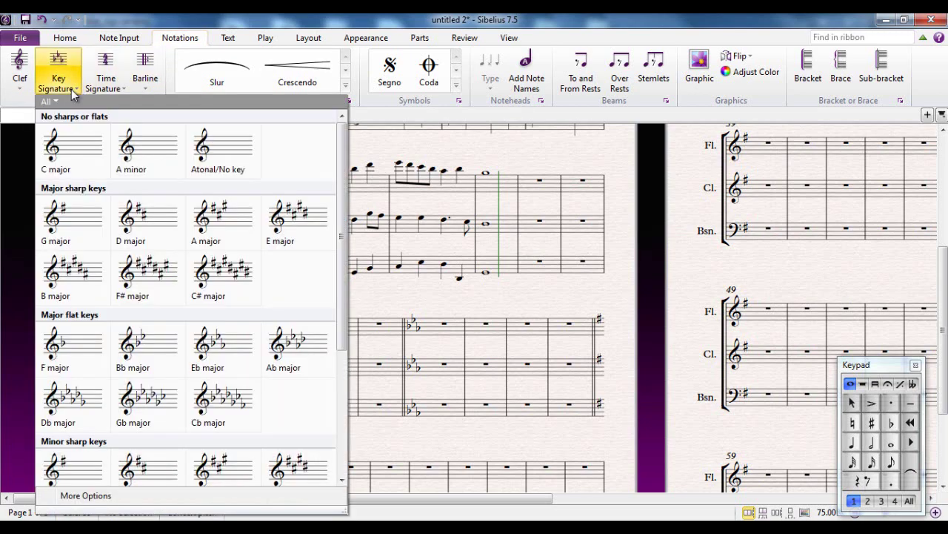
drag(343, 206, 344, 328)
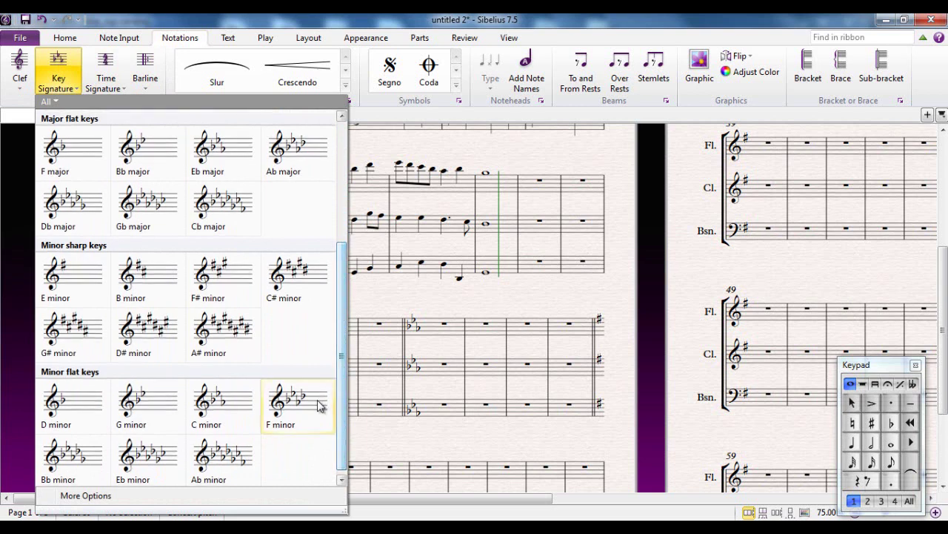
click(131, 501)
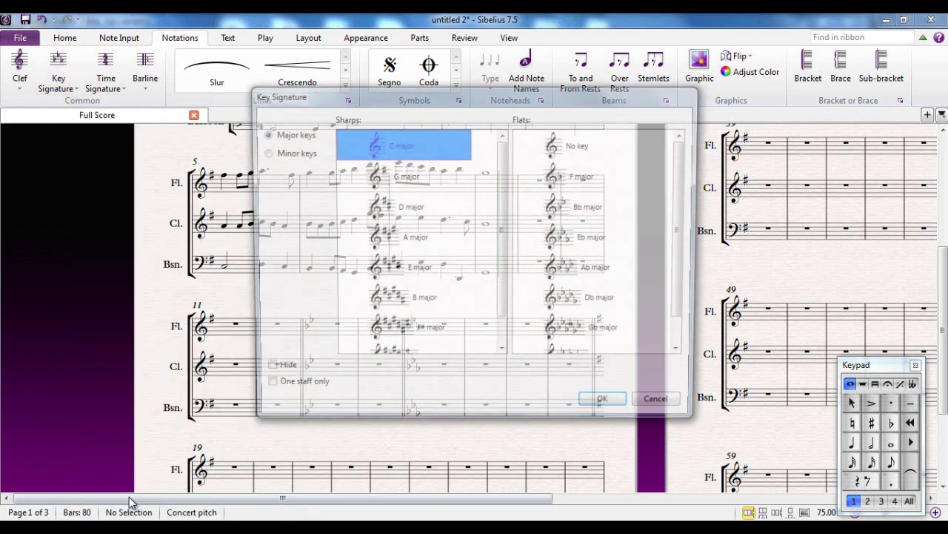
mouse_move(449, 89)
mouse_down()
mouse_move(434, 95)
mouse_move(419, 75)
mouse_up()
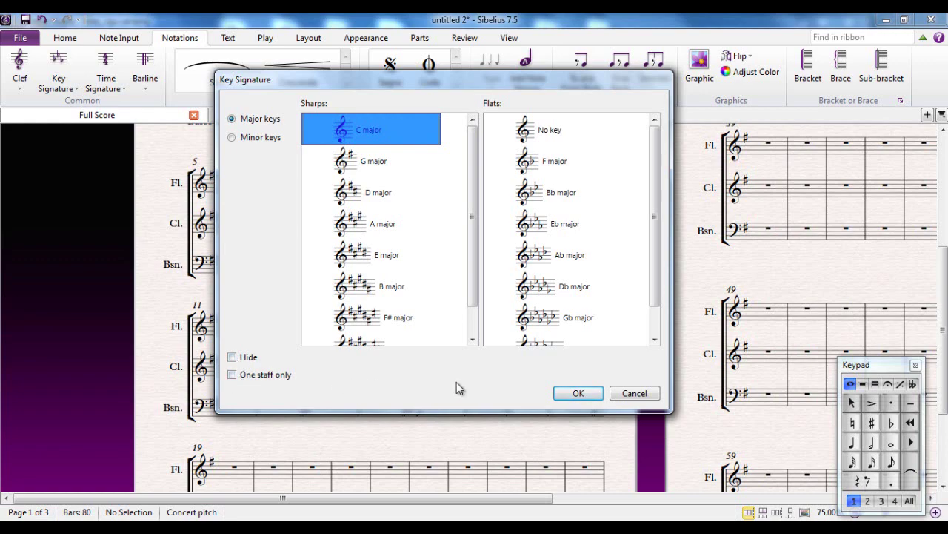
click(590, 397)
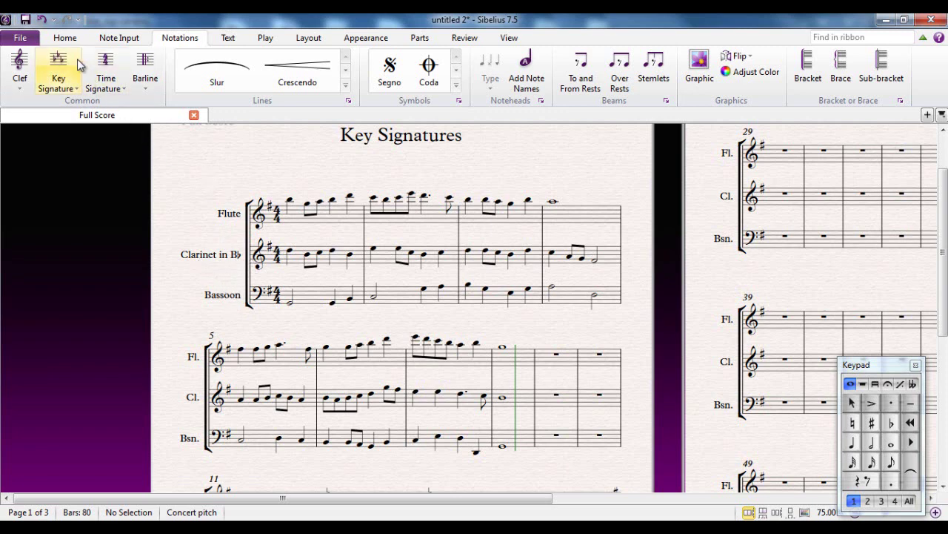
Switch to transposed pitch so the Bb clarinet shows its written keys, starting in A major
click(66, 40)
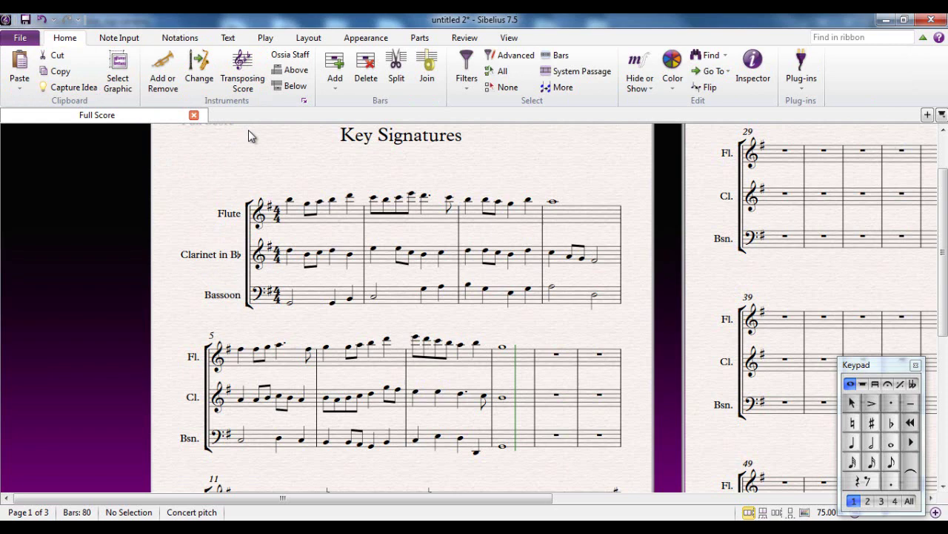
click(251, 80)
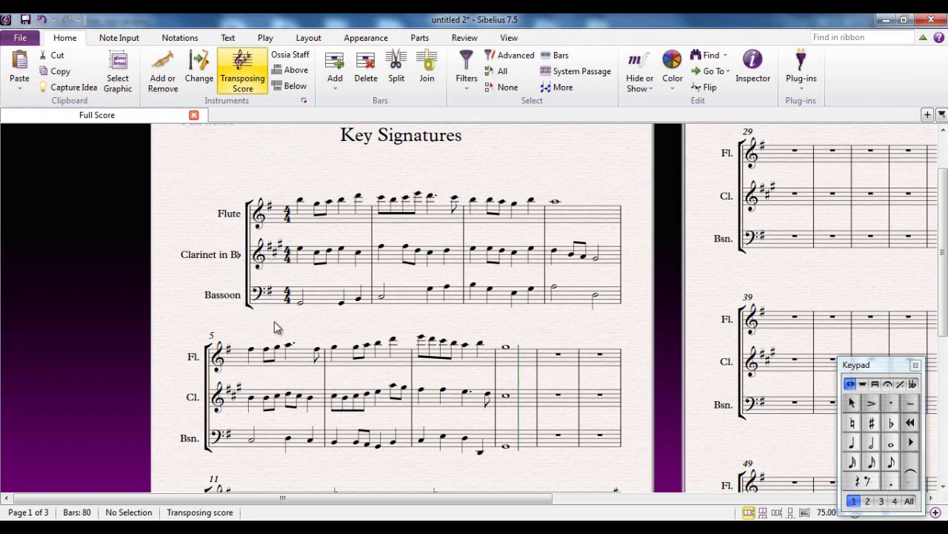
drag(275, 305, 264, 222)
drag(364, 370, 359, 299)
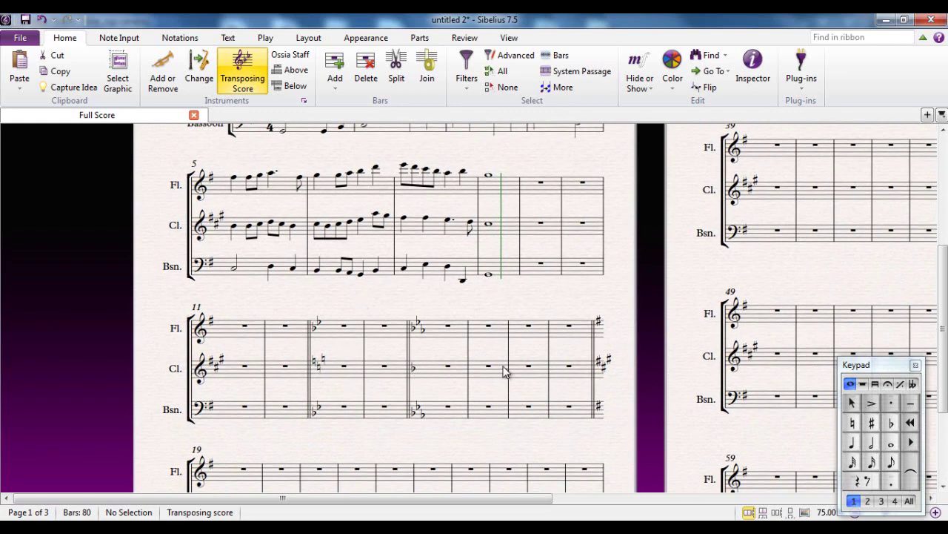
scroll(362, 299, up, 5)
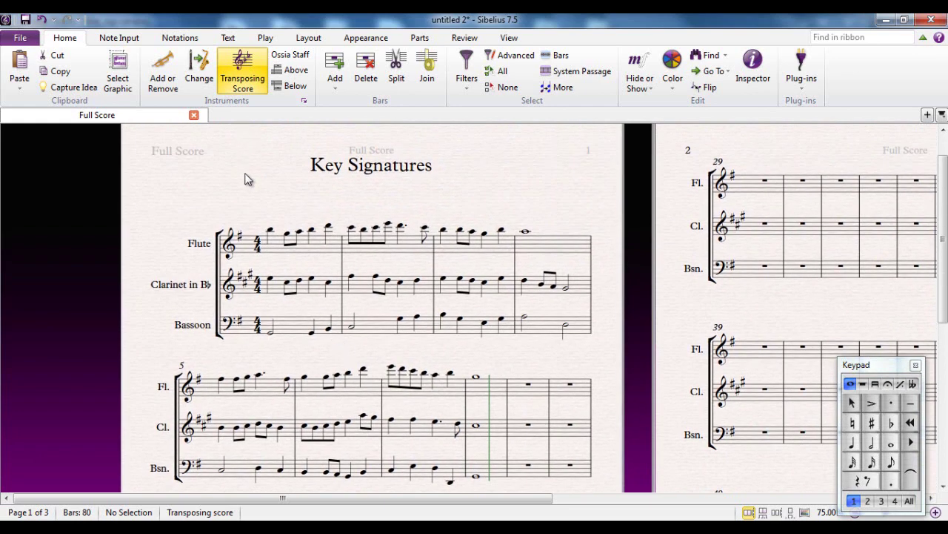
click(927, 116)
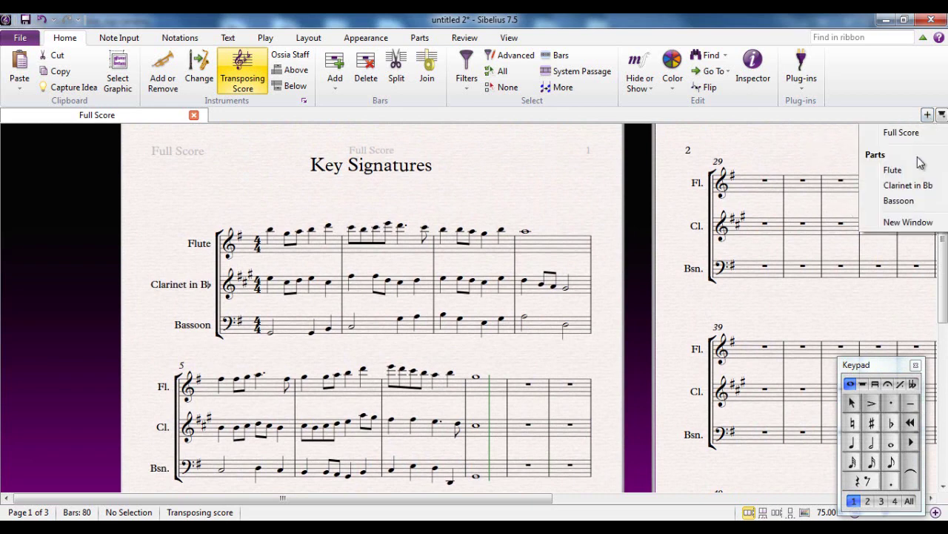
click(916, 187)
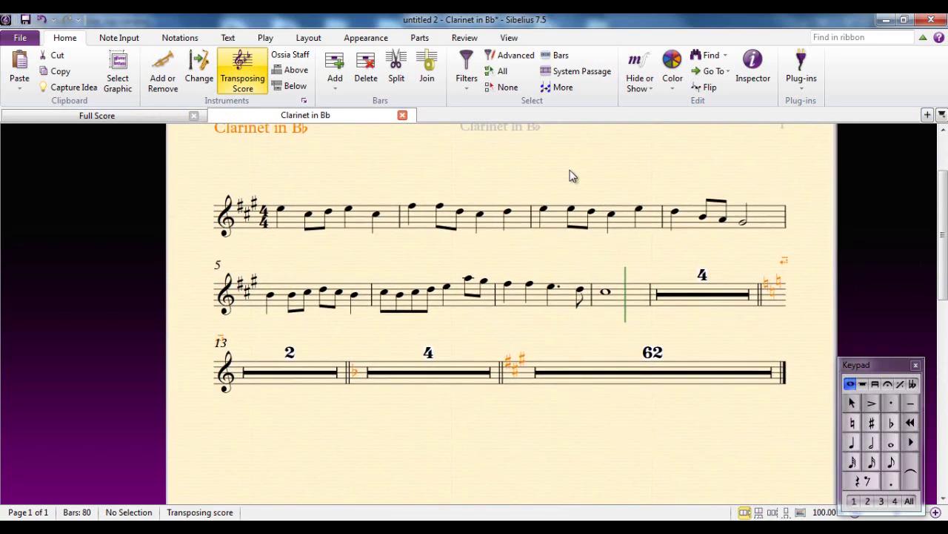
drag(572, 176, 574, 194)
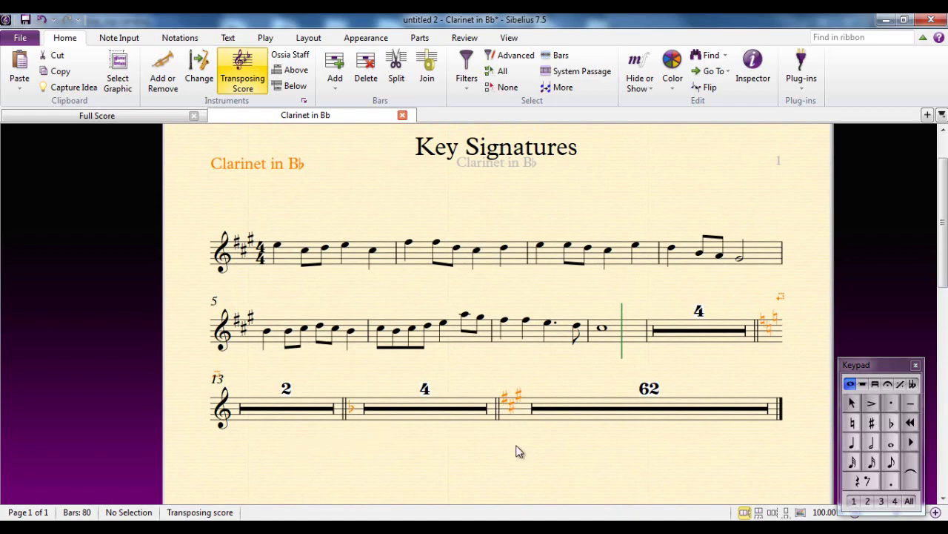
click(402, 114)
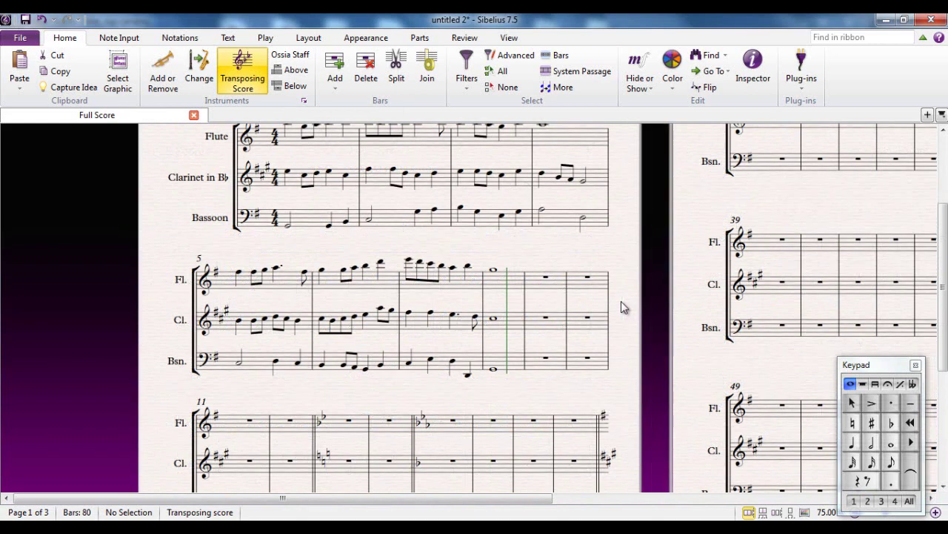